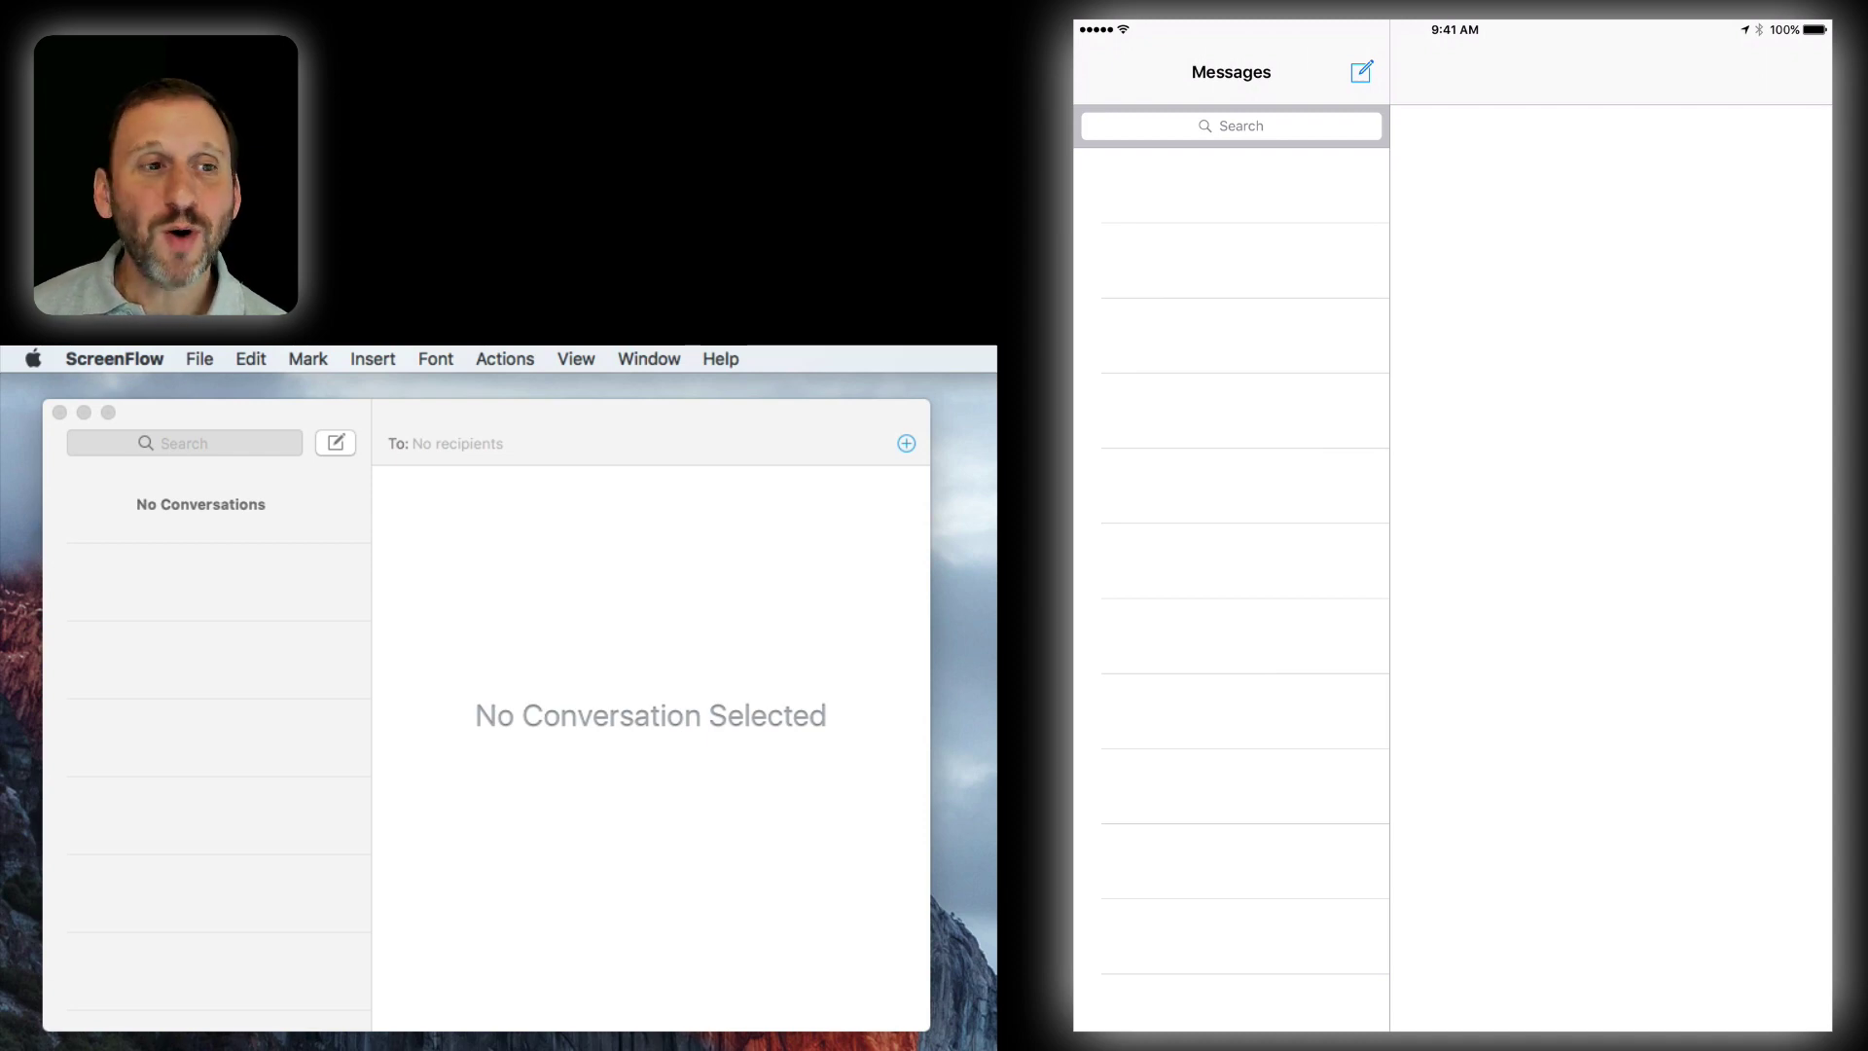
# Make the Mac's Messages window the active window
pyautogui.click(263, 409)
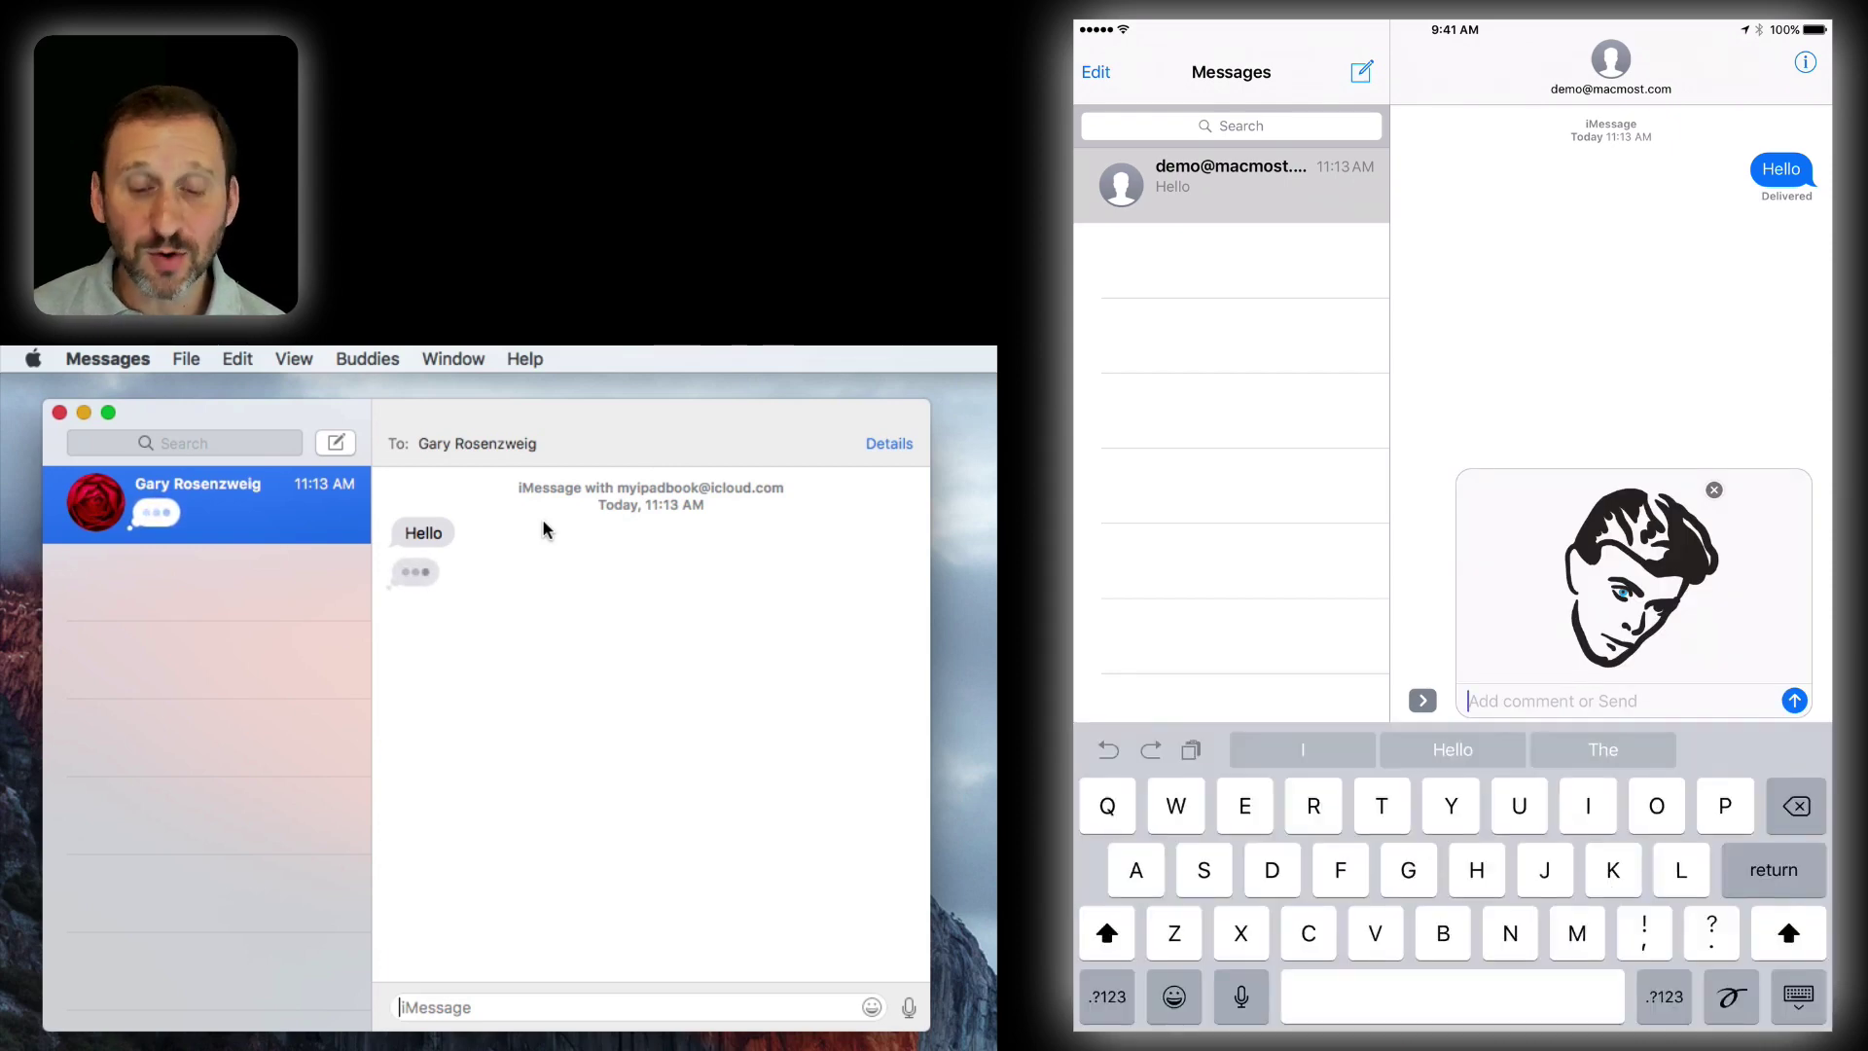
# Send the David Bowie face sticker from the iPad with the comment 'Test'
pyautogui.write('Test')
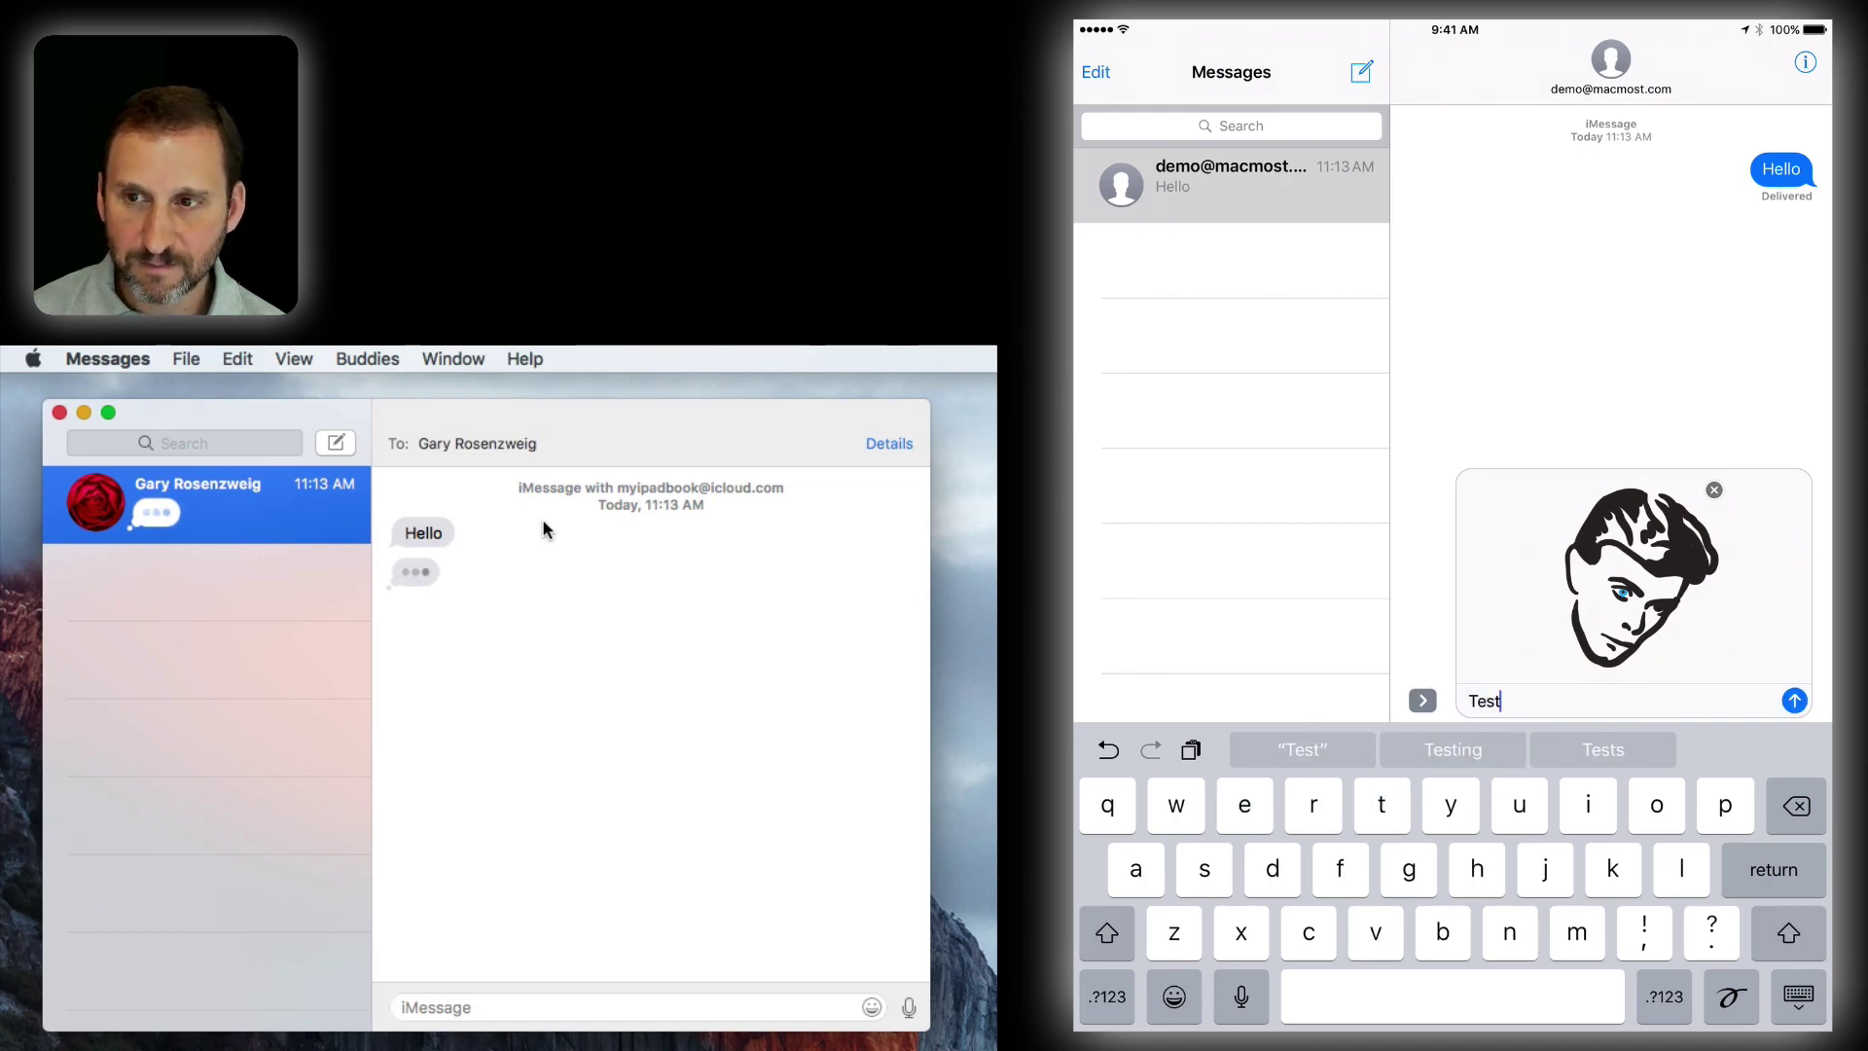
pyautogui.press('Return')
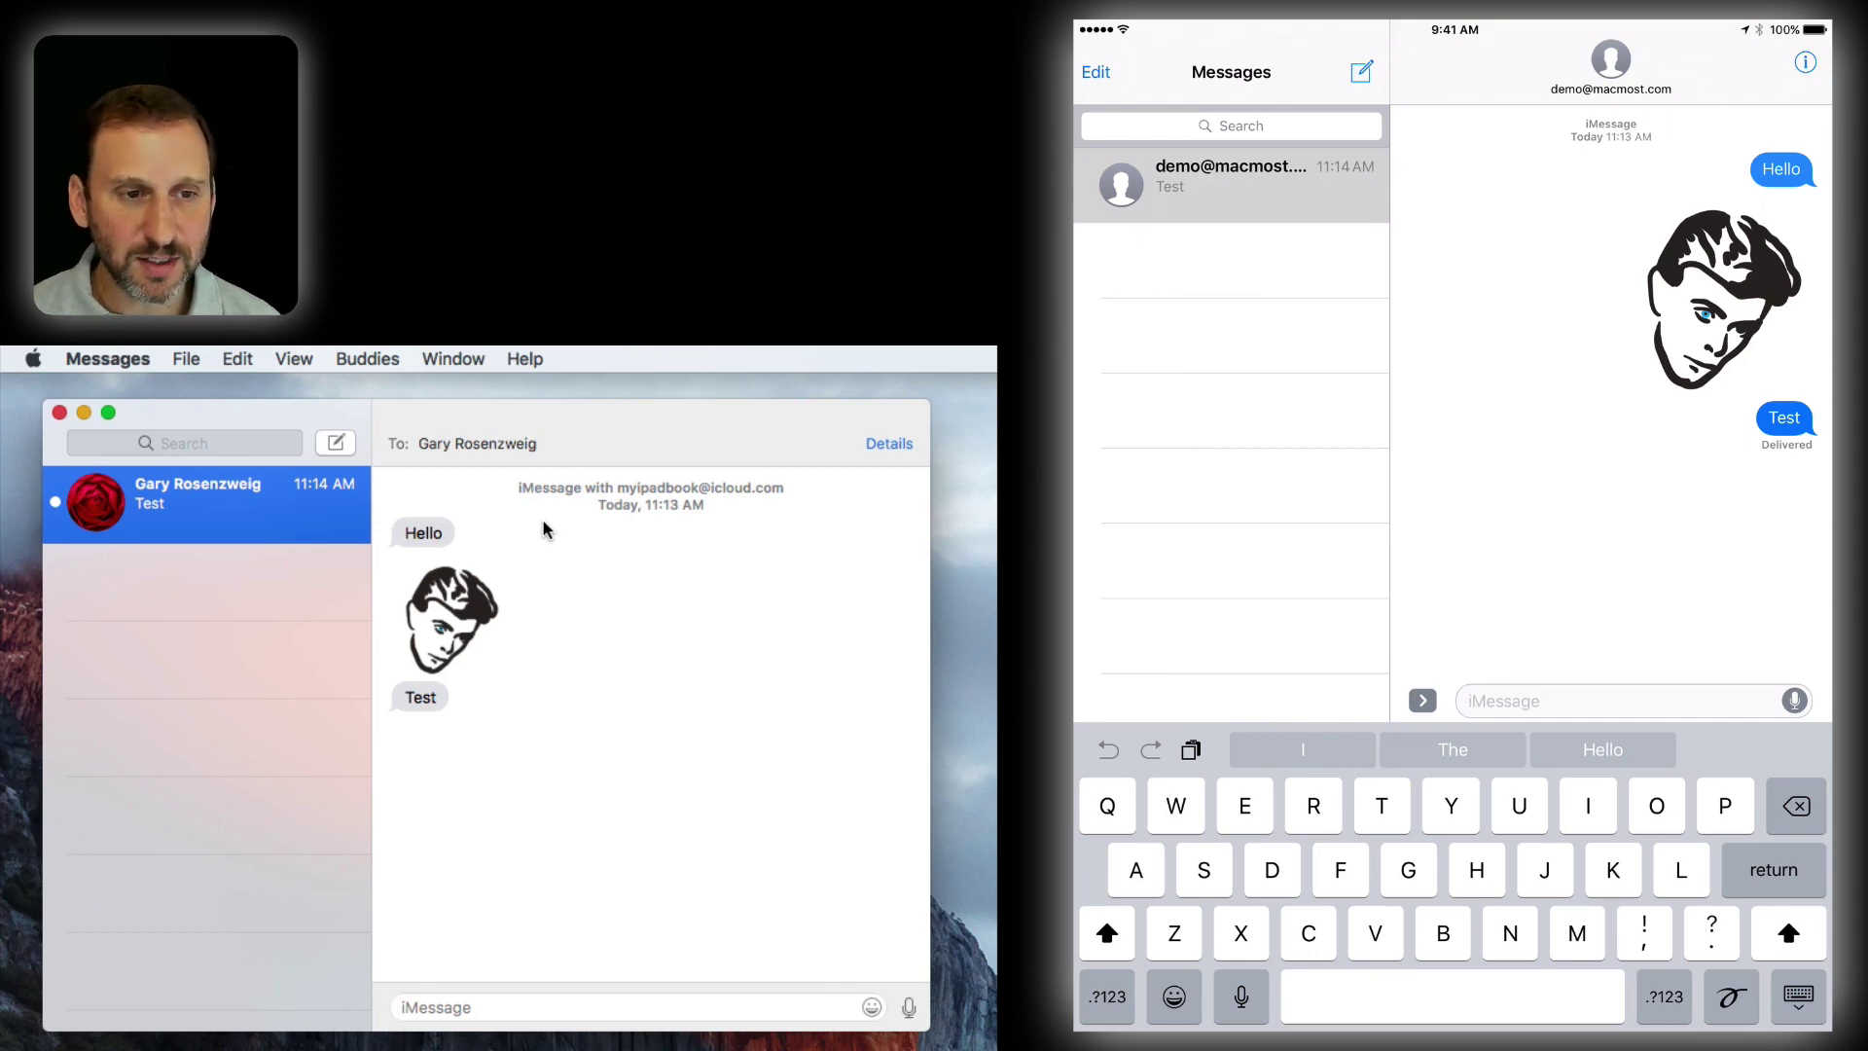
# Send 'How are you?' from the Mac, then reply 'I am fine!' from the iPad
pyautogui.write('How are youy')
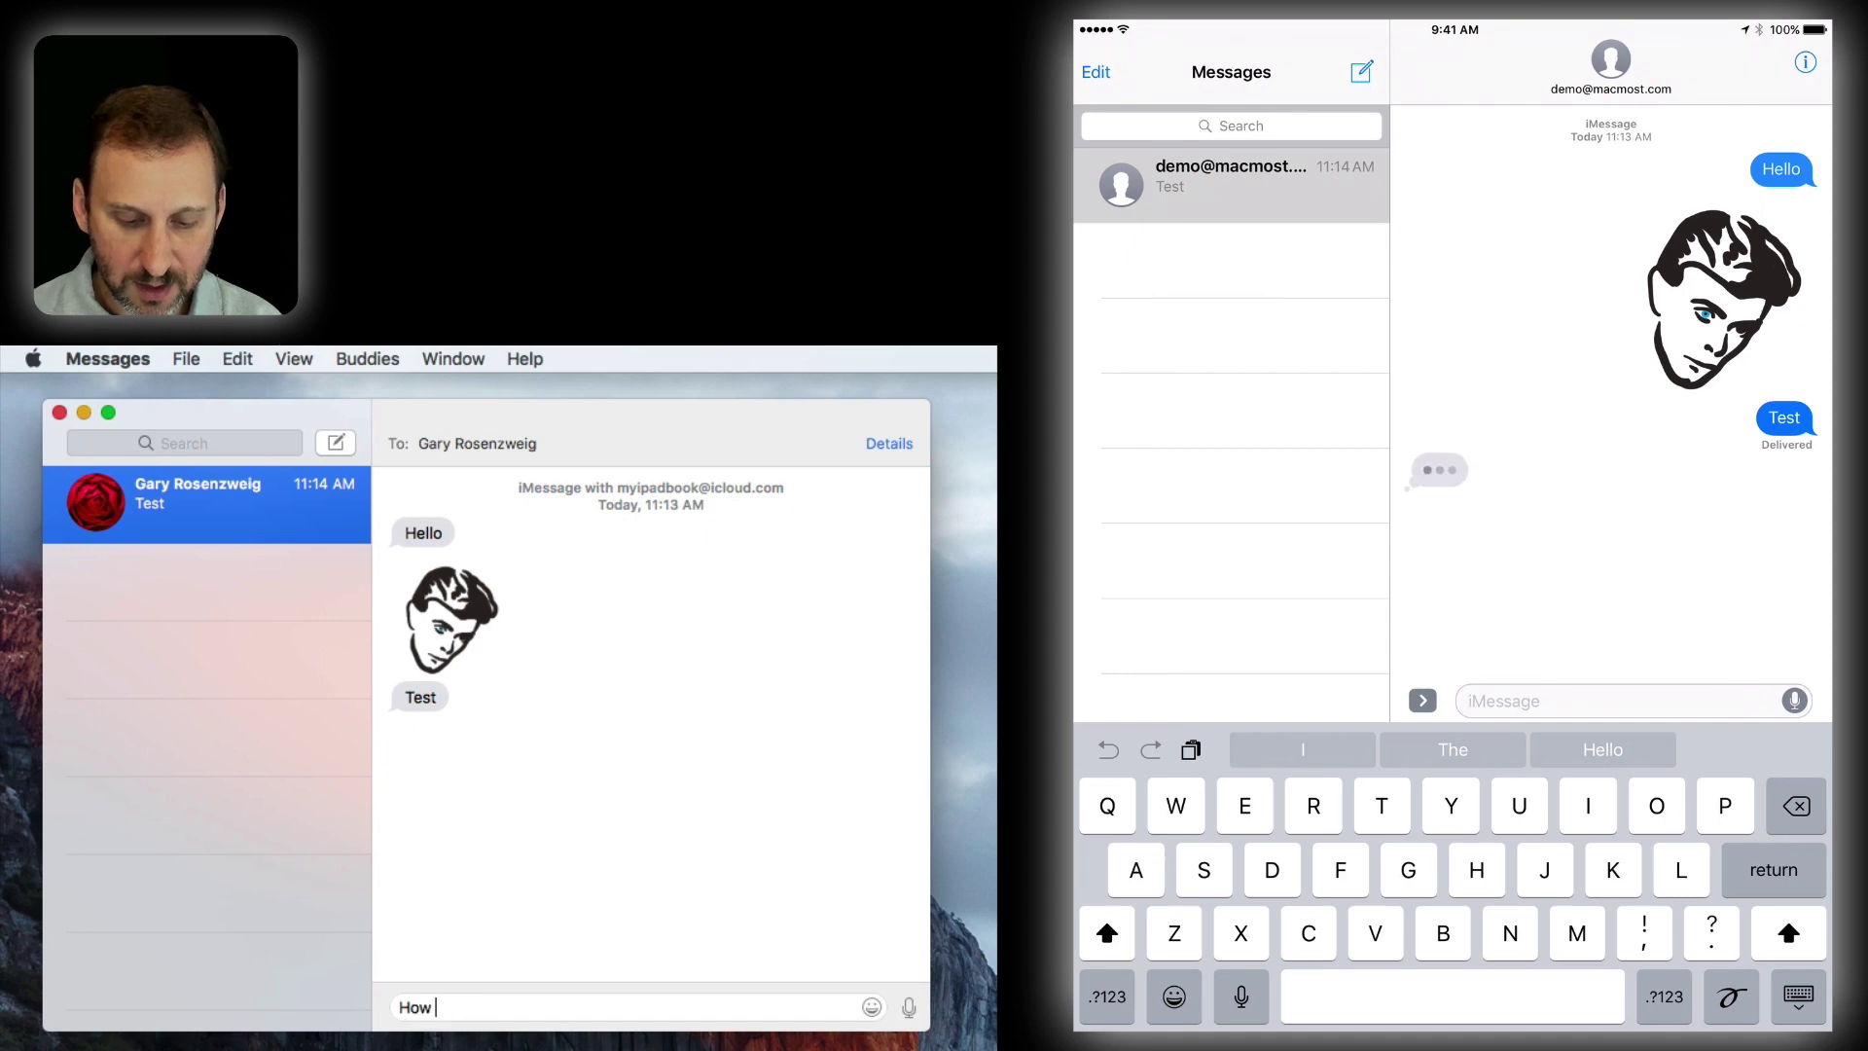
pyautogui.press('BackSpace')
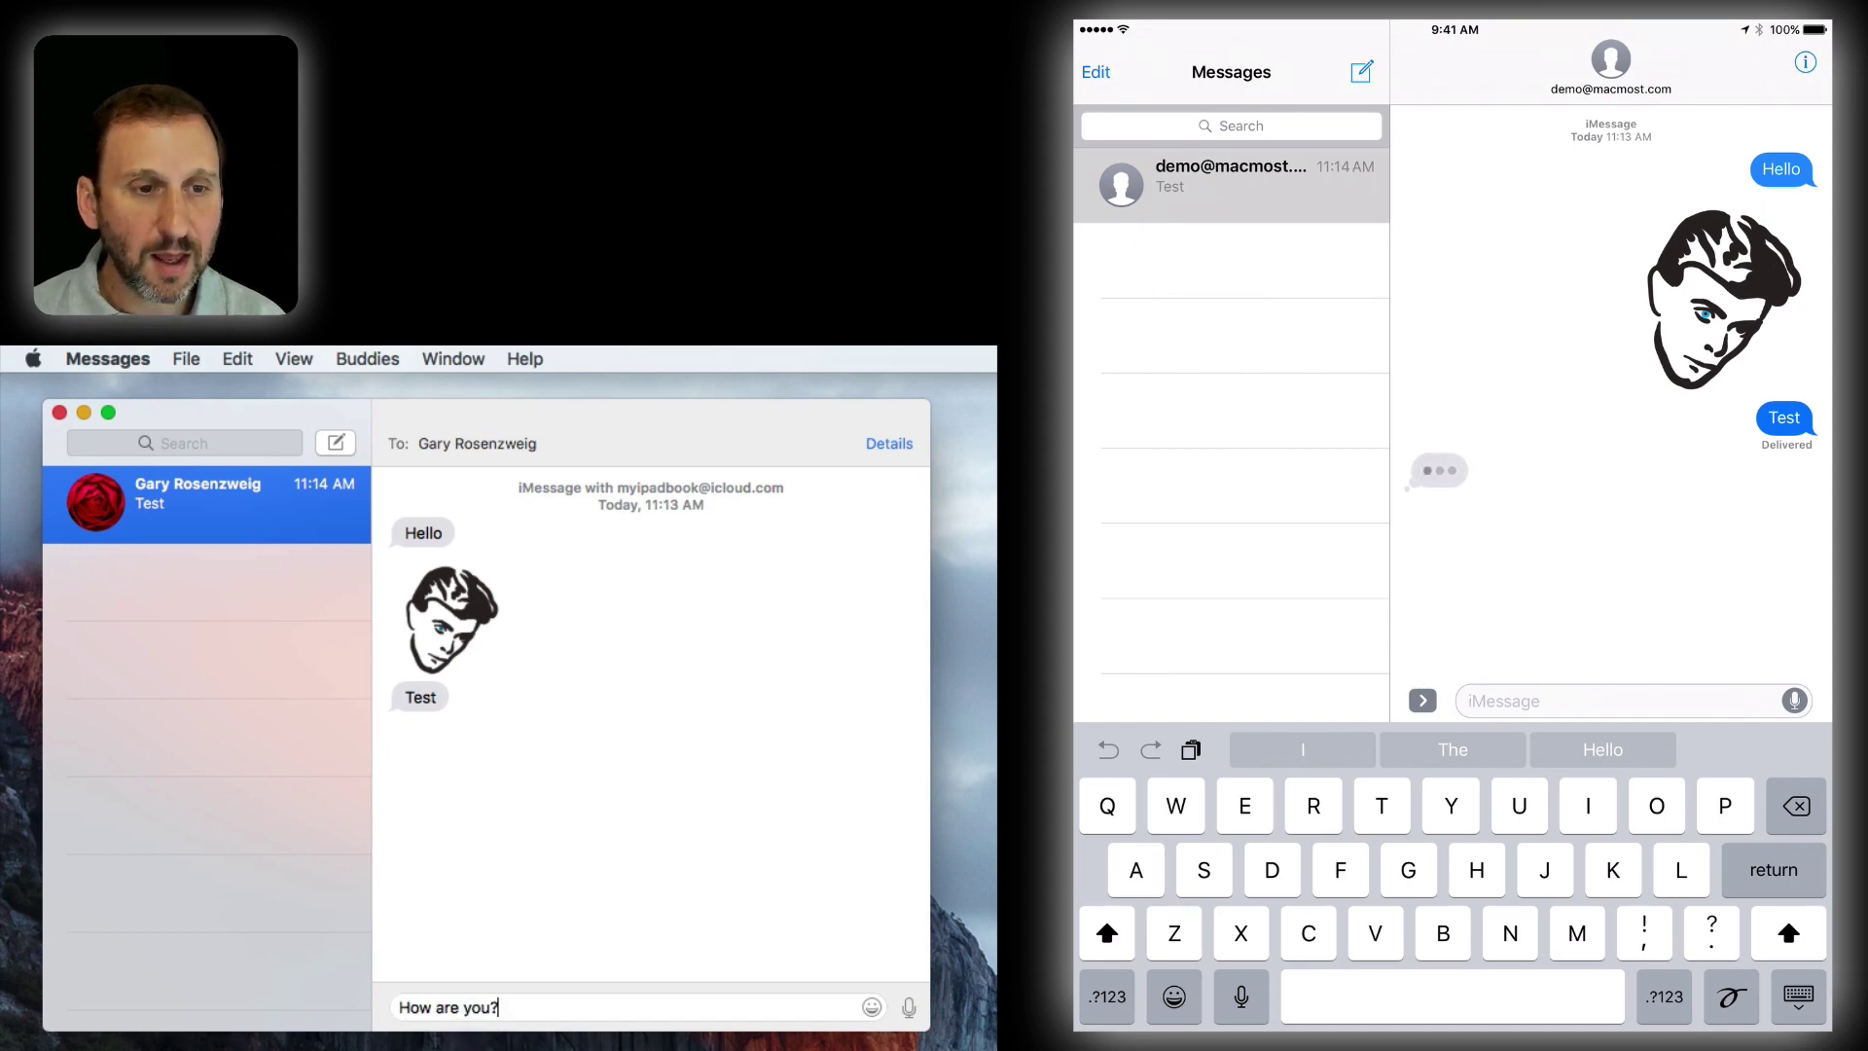
pyautogui.press('Return')
pyautogui.write('I')
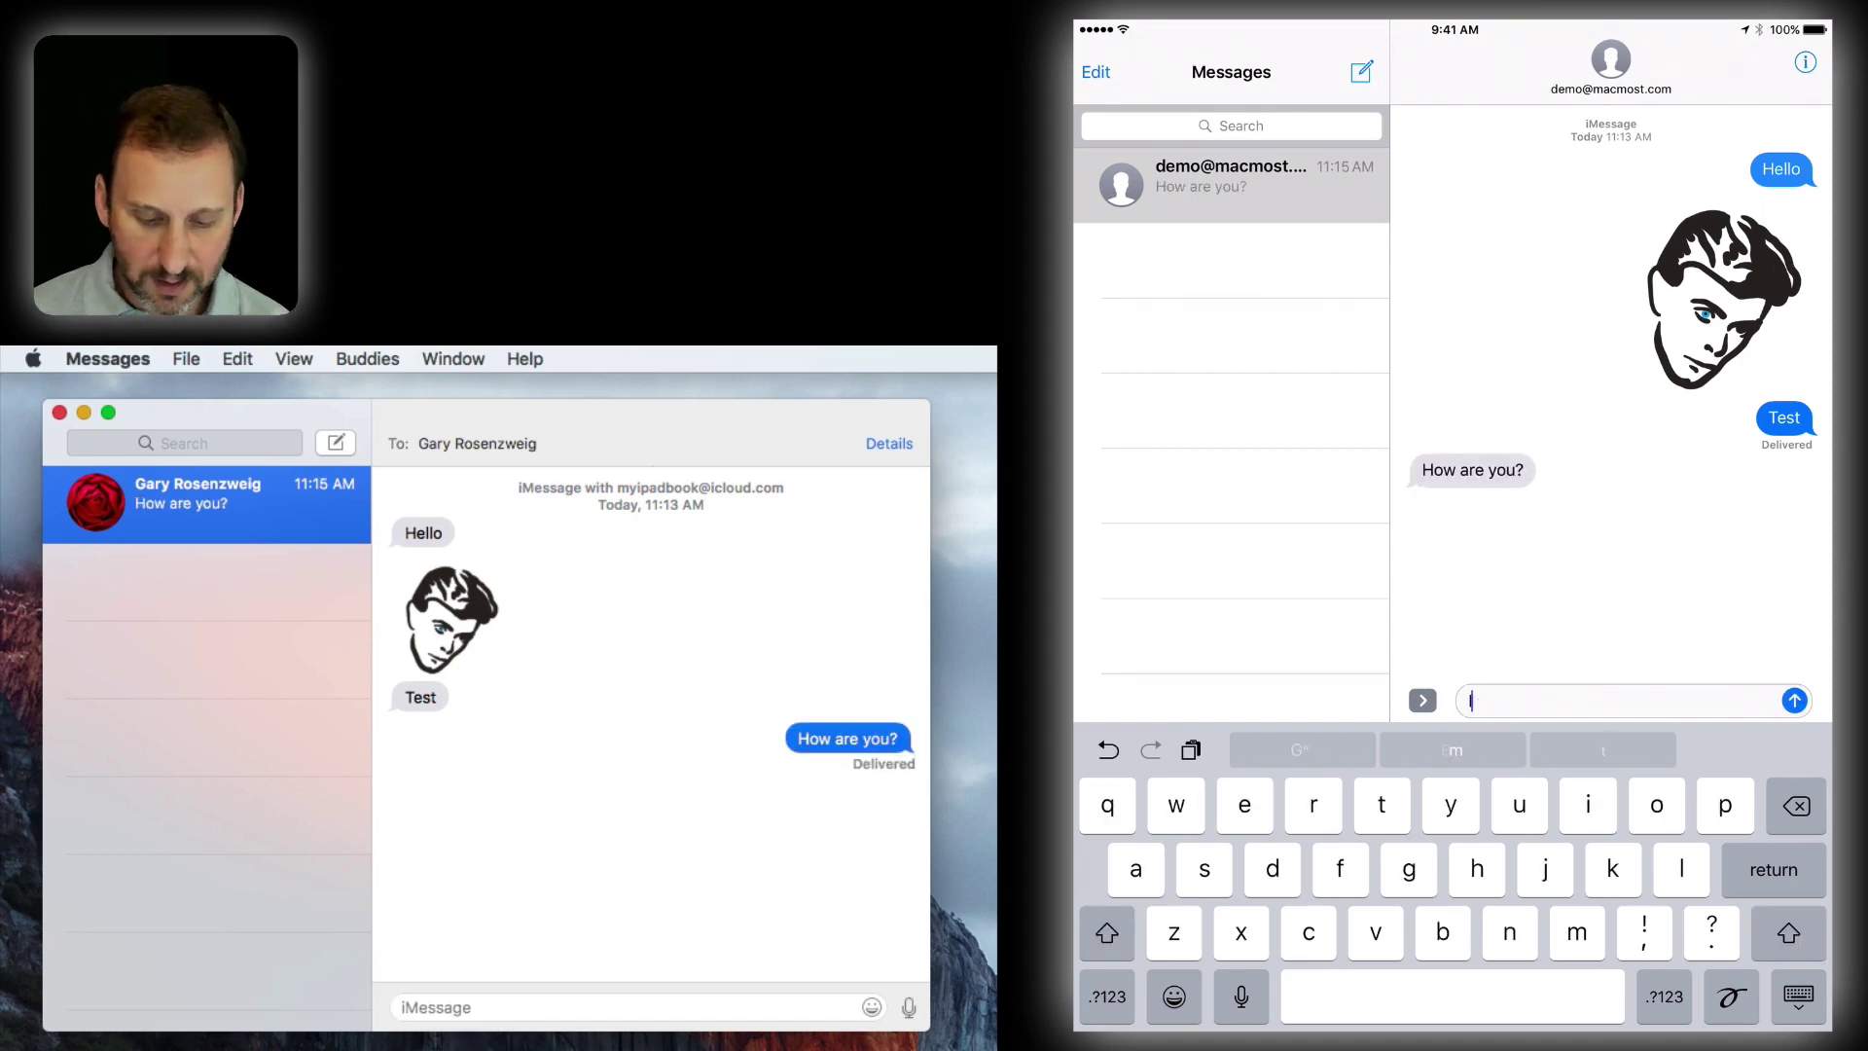
pyautogui.write(' am fine!')
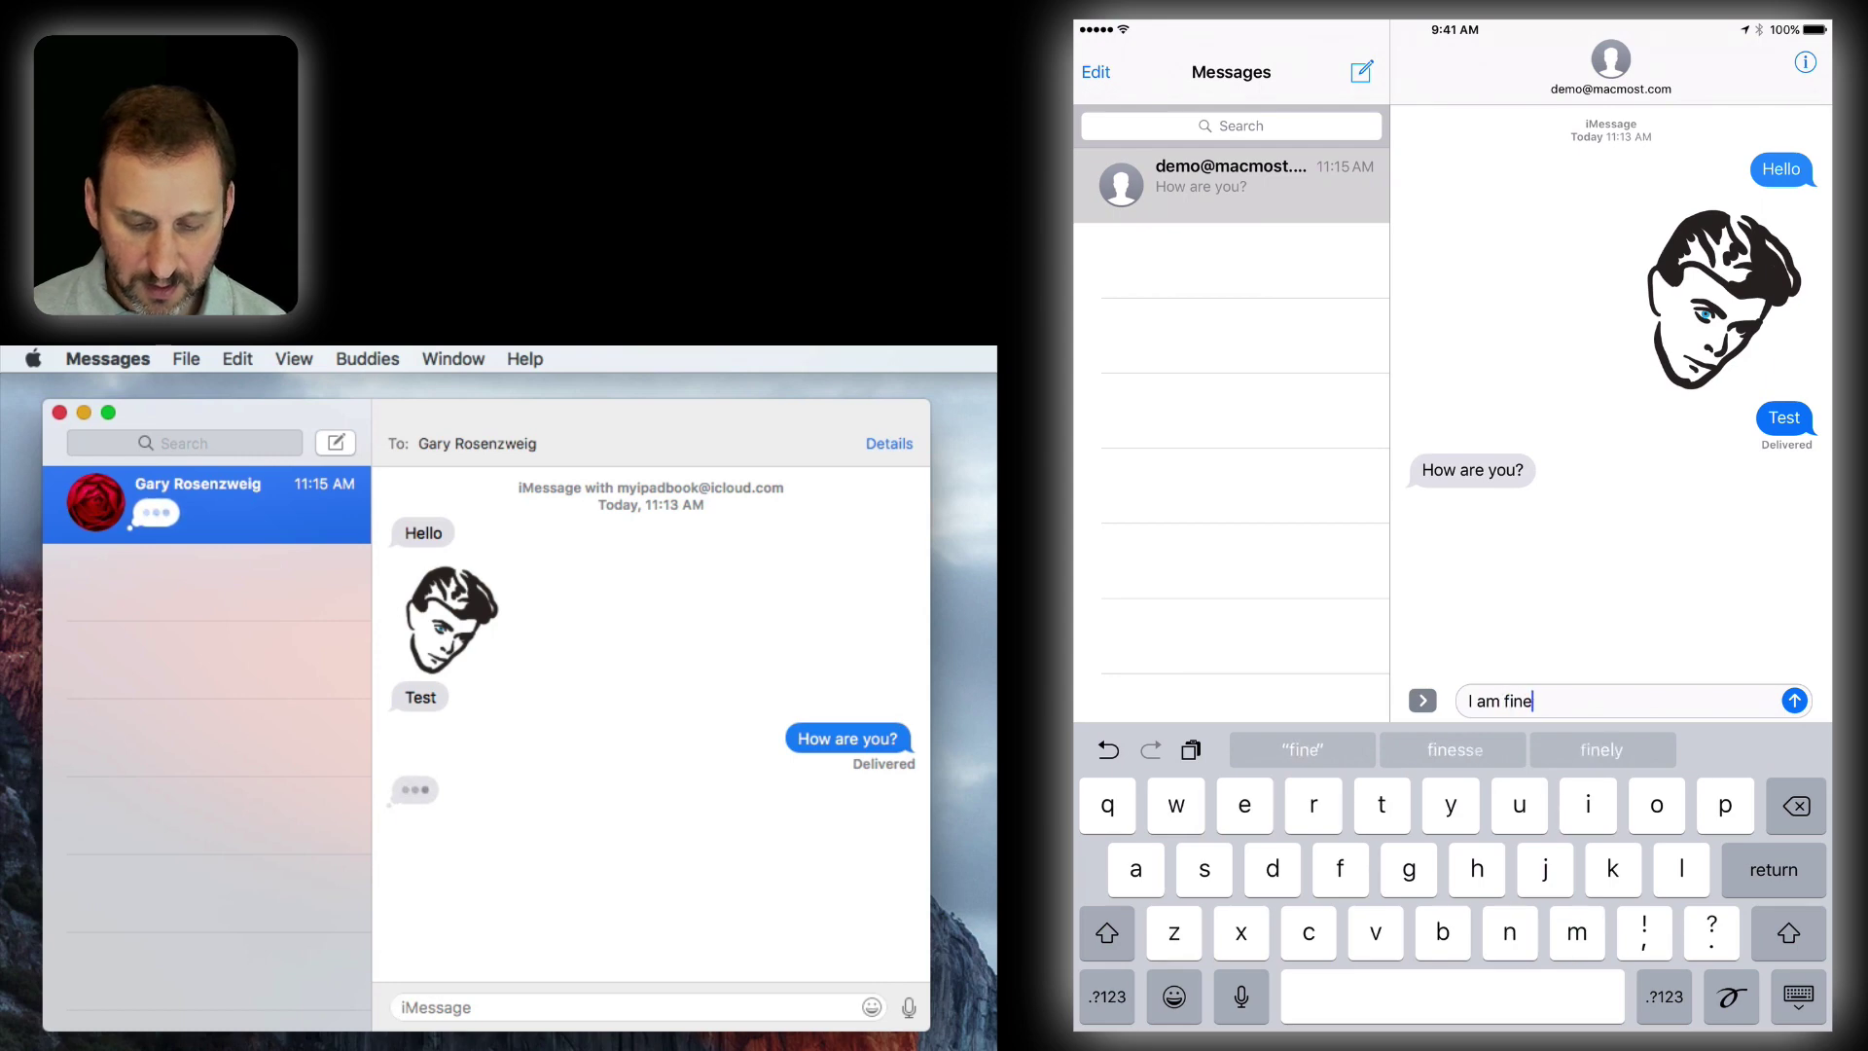
pyautogui.press('Return')
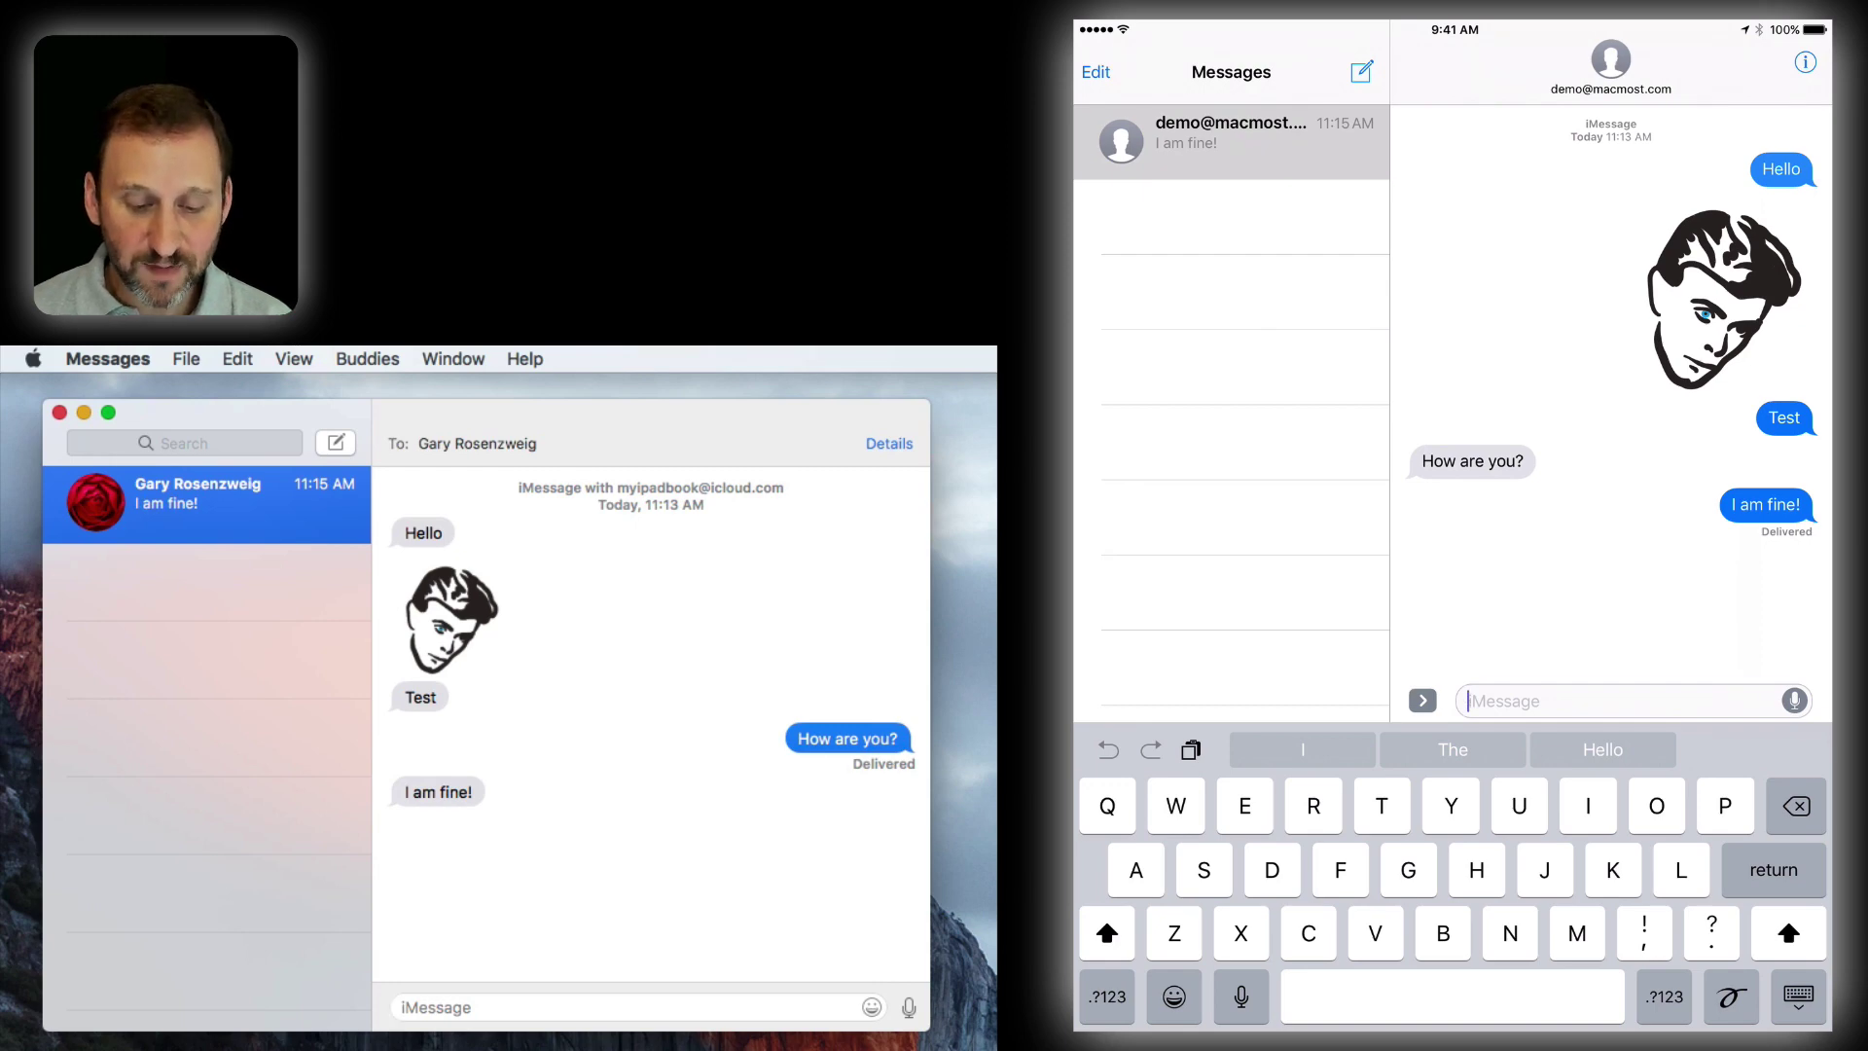
# Place the lightning-bolt sticker from the David Bowie Sticker Pack onto the 'Test' bubble
pyautogui.click(1423, 702)
pyautogui.click(1530, 700)
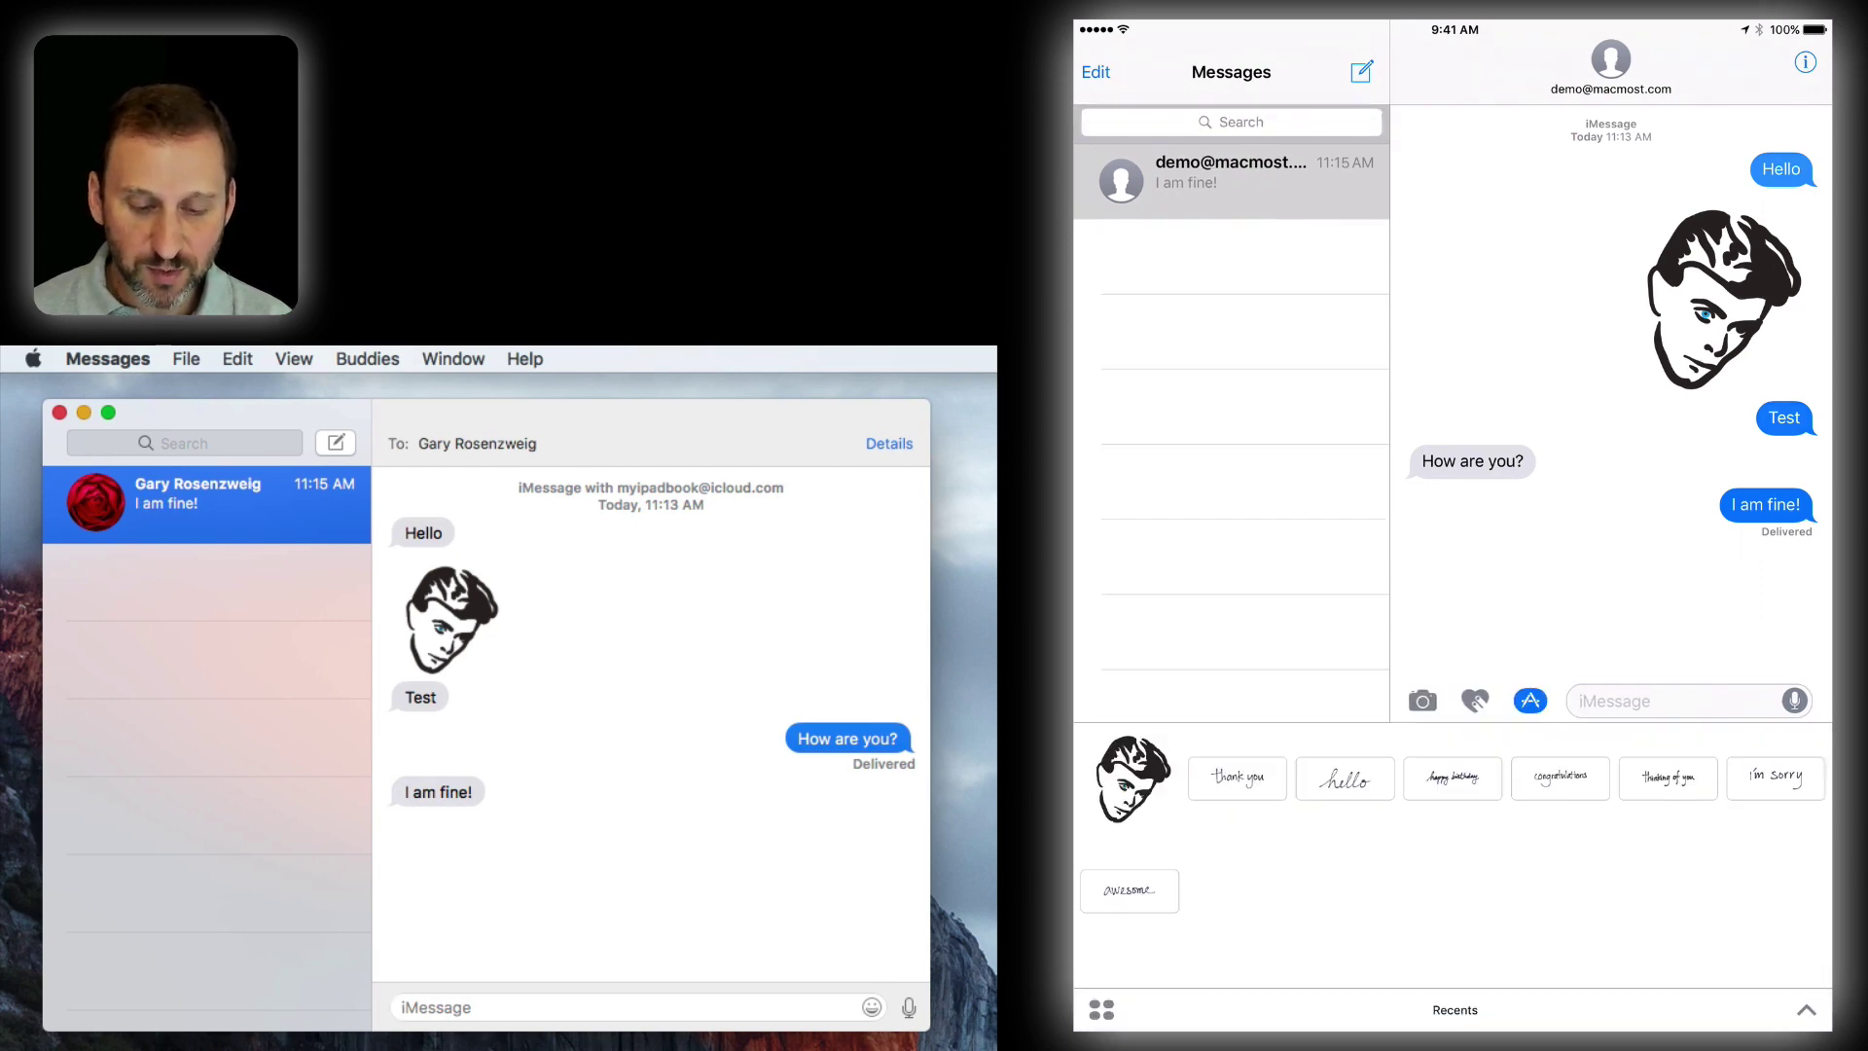
pyautogui.moveTo(1606, 858); pyautogui.dragTo(1265, 857)
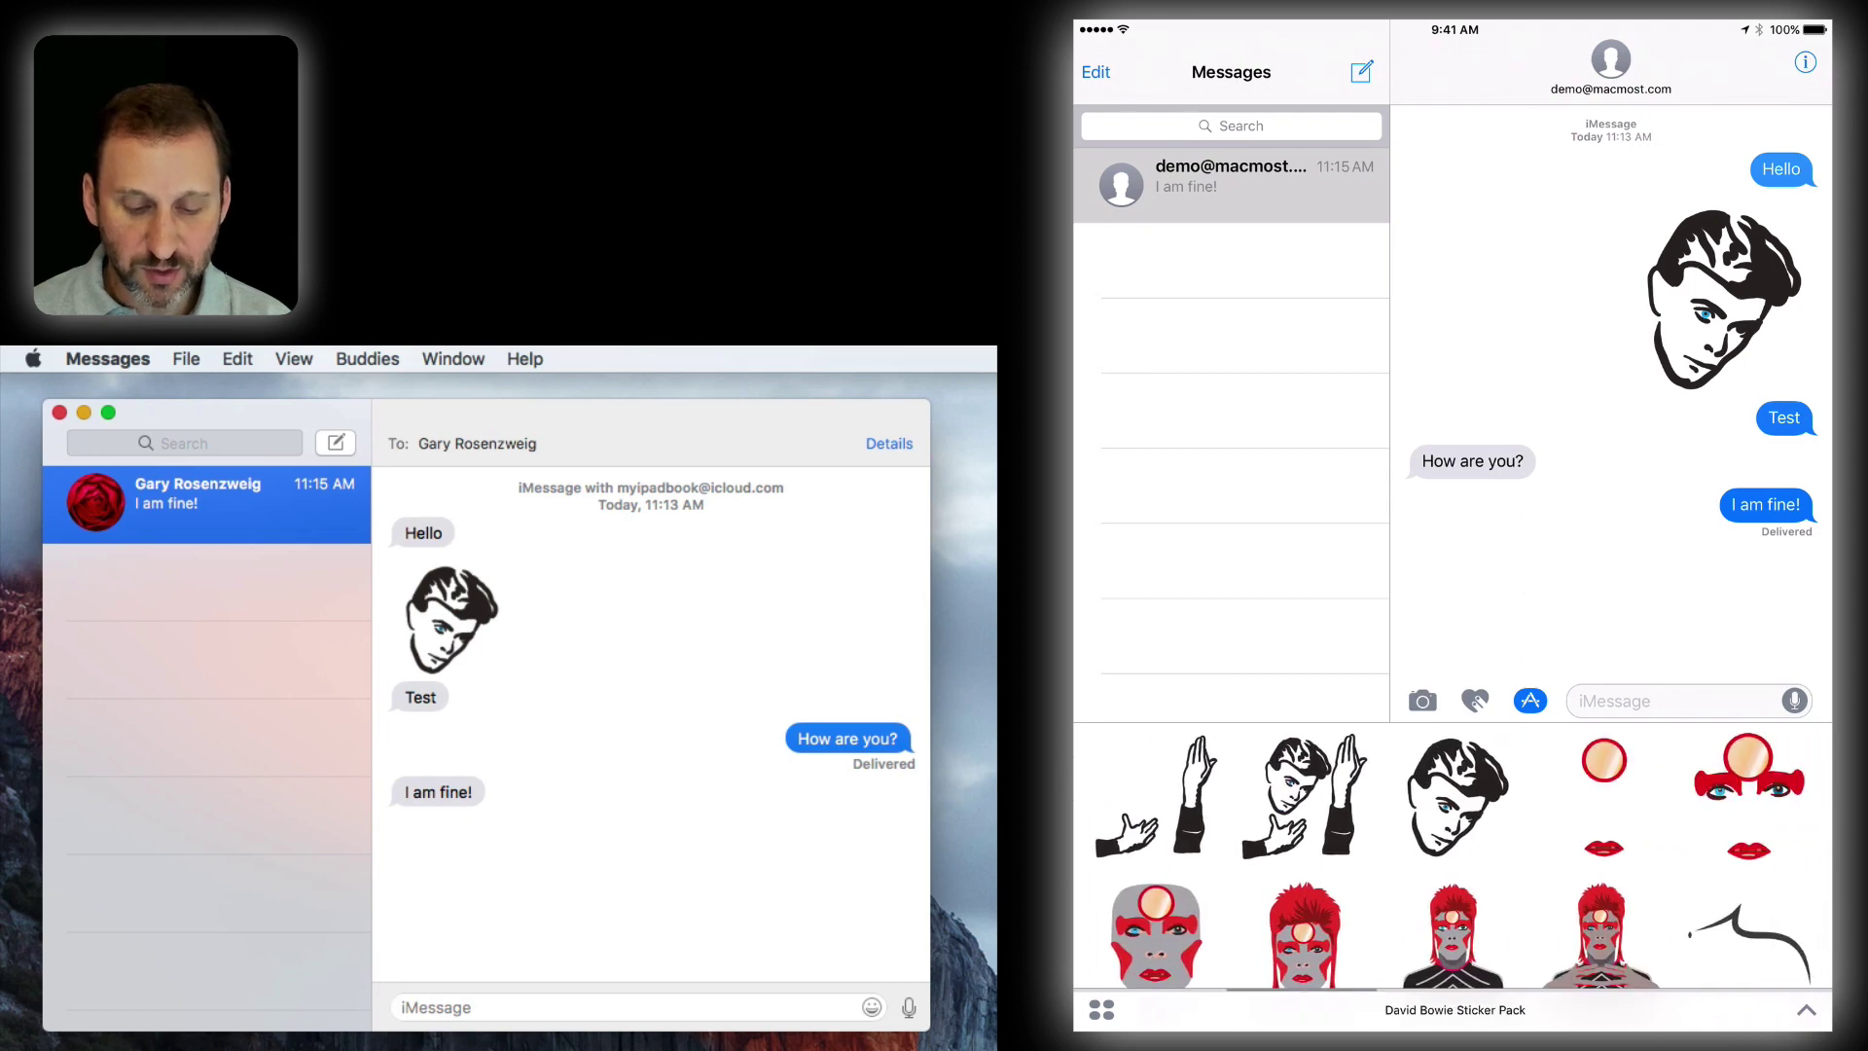
pyautogui.scroll(-5, 1452, 858)
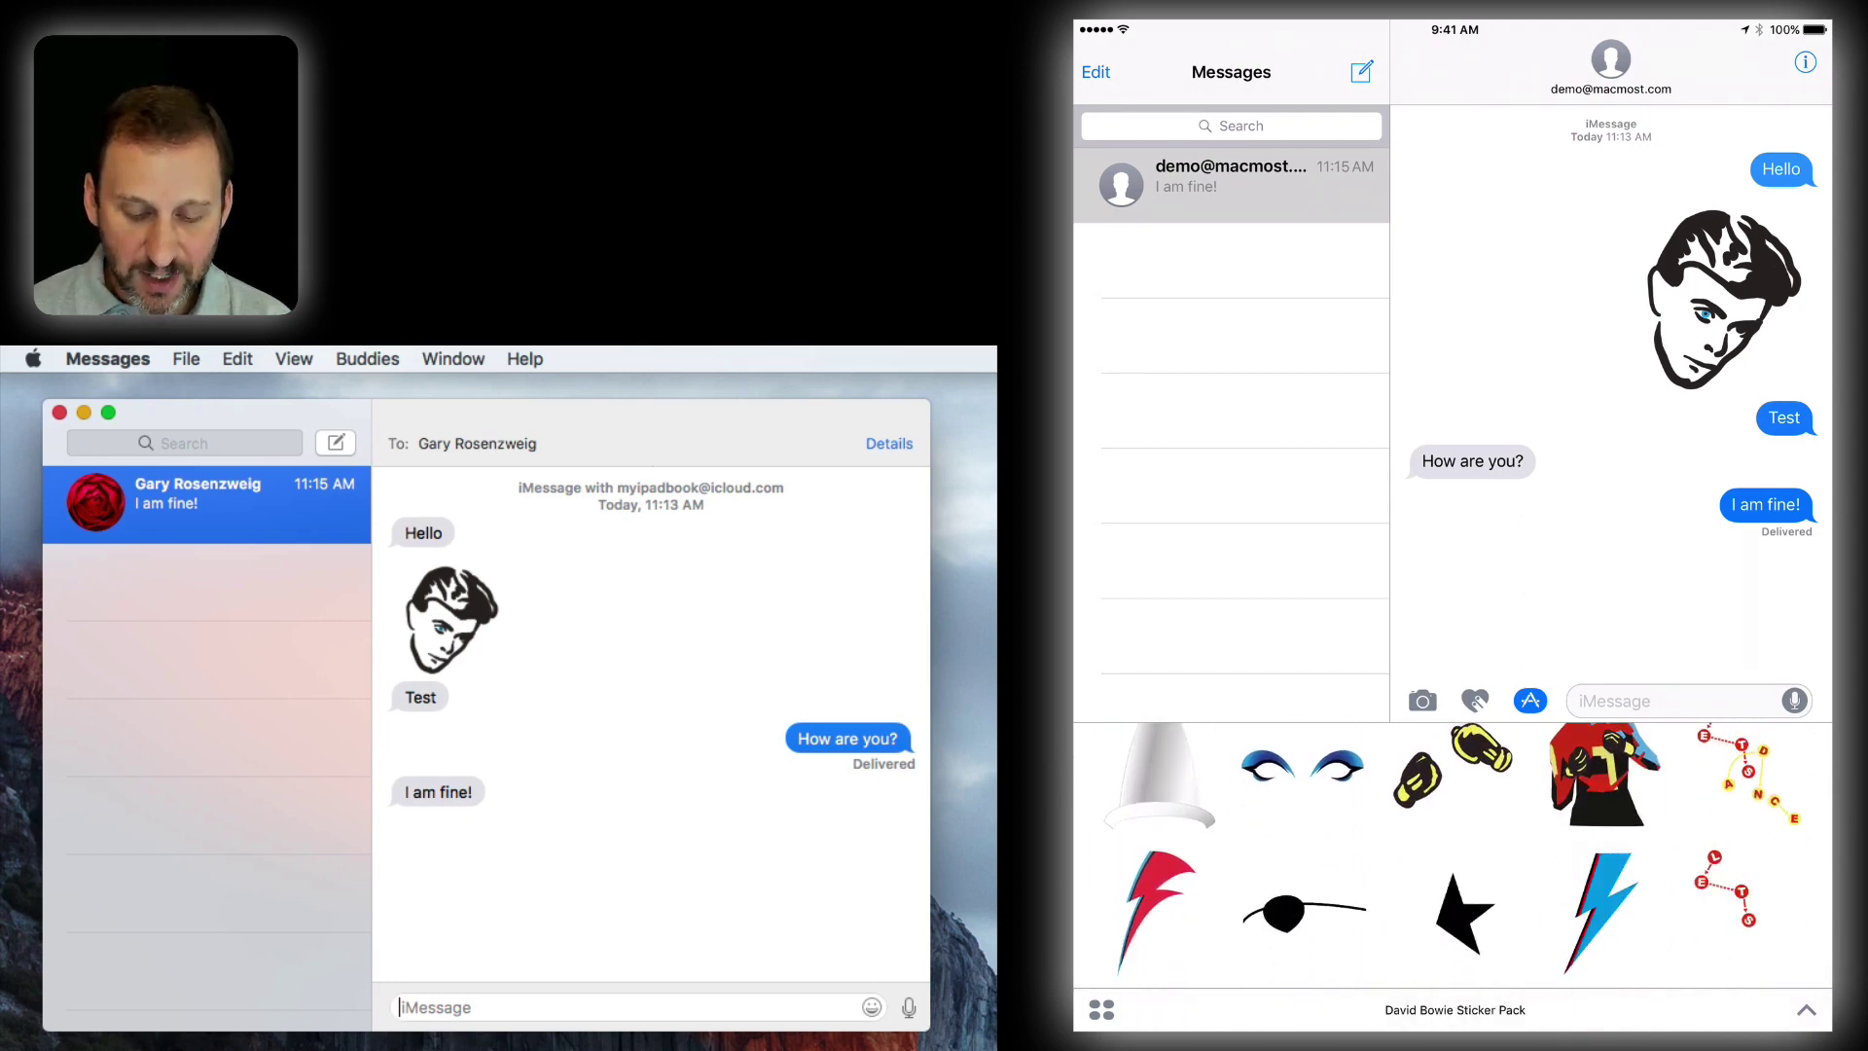
pyautogui.moveTo(1602, 910)
pyautogui.mouseDown()
pyautogui.moveTo(1562, 623)
pyautogui.moveTo(1474, 507)
pyautogui.moveTo(1490, 456)
pyautogui.moveTo(1717, 545)
pyautogui.moveTo(1771, 516)
pyautogui.moveTo(1509, 467)
pyautogui.moveTo(1772, 501)
pyautogui.moveTo(1782, 420)
pyautogui.mouseUp()
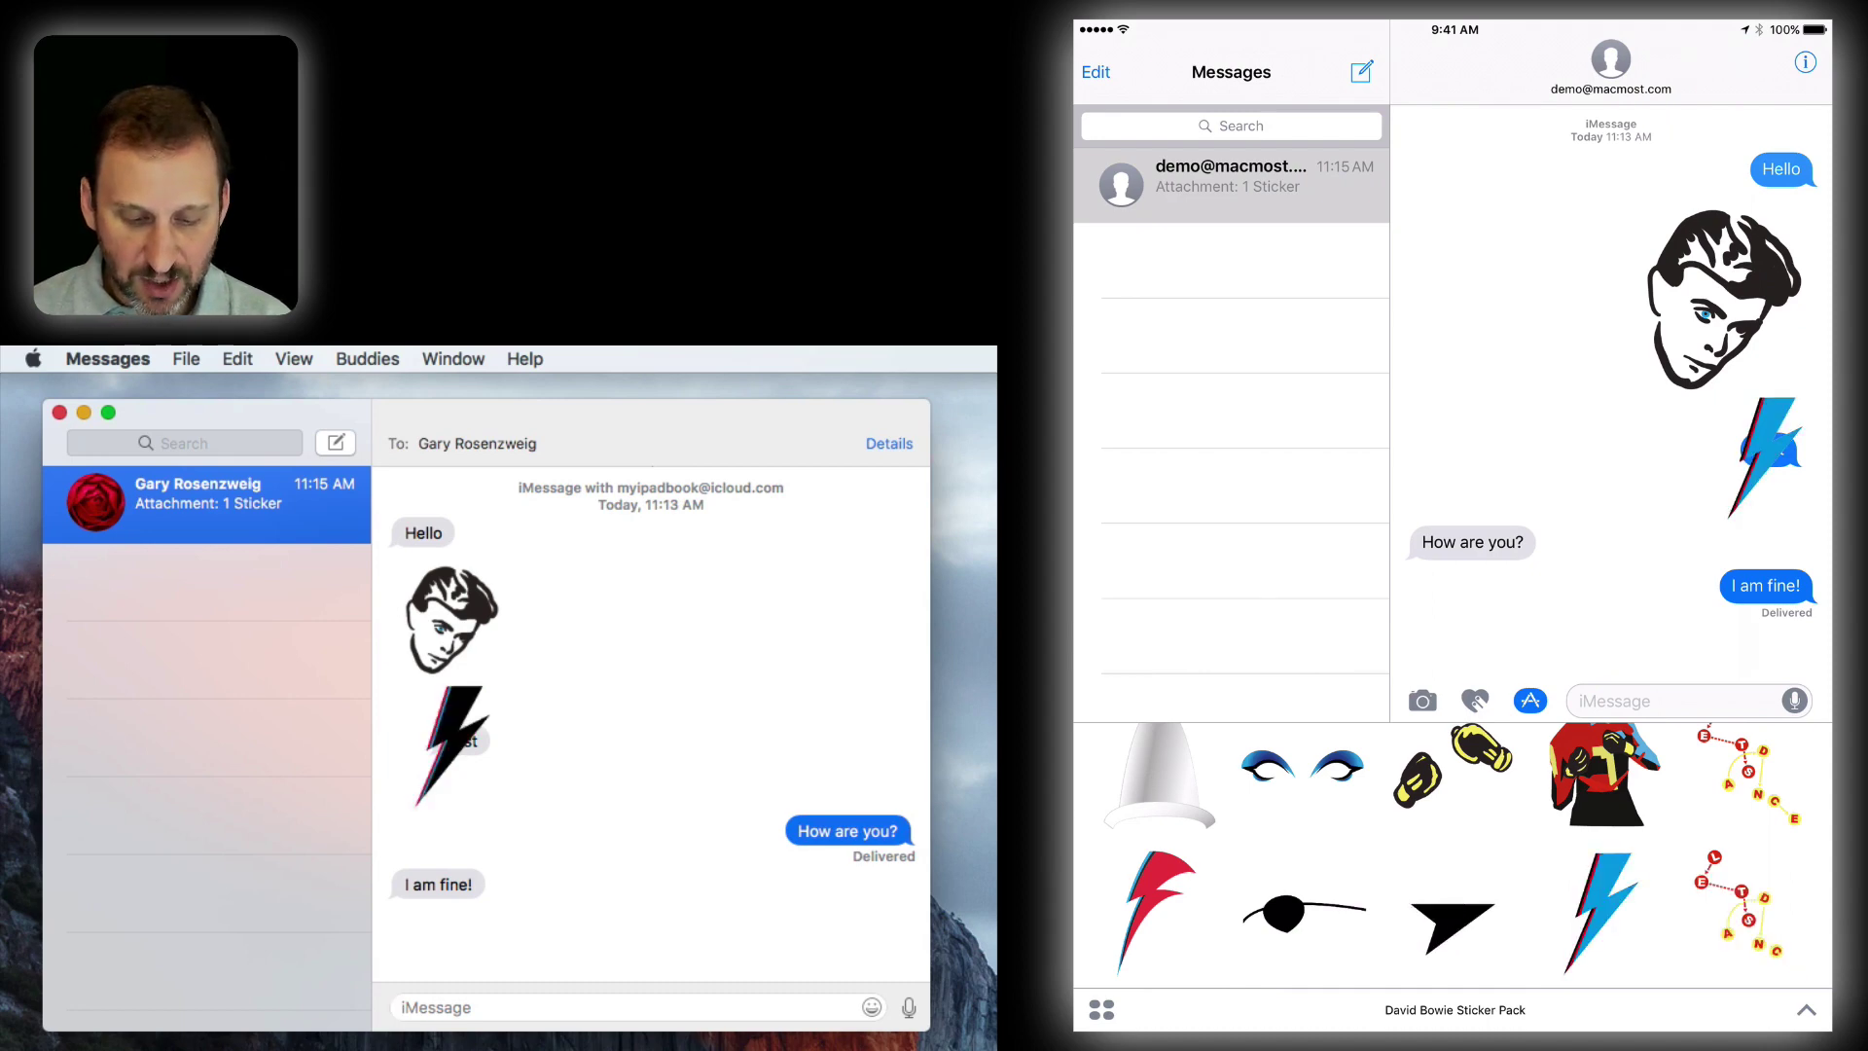
# Add the black star, then the boxing gloves, from the Bowie sticker tray onto 'How are you?'
pyautogui.moveTo(1457, 916)
pyautogui.mouseDown()
pyautogui.moveTo(1518, 638)
pyautogui.moveTo(1478, 554)
pyautogui.mouseUp()
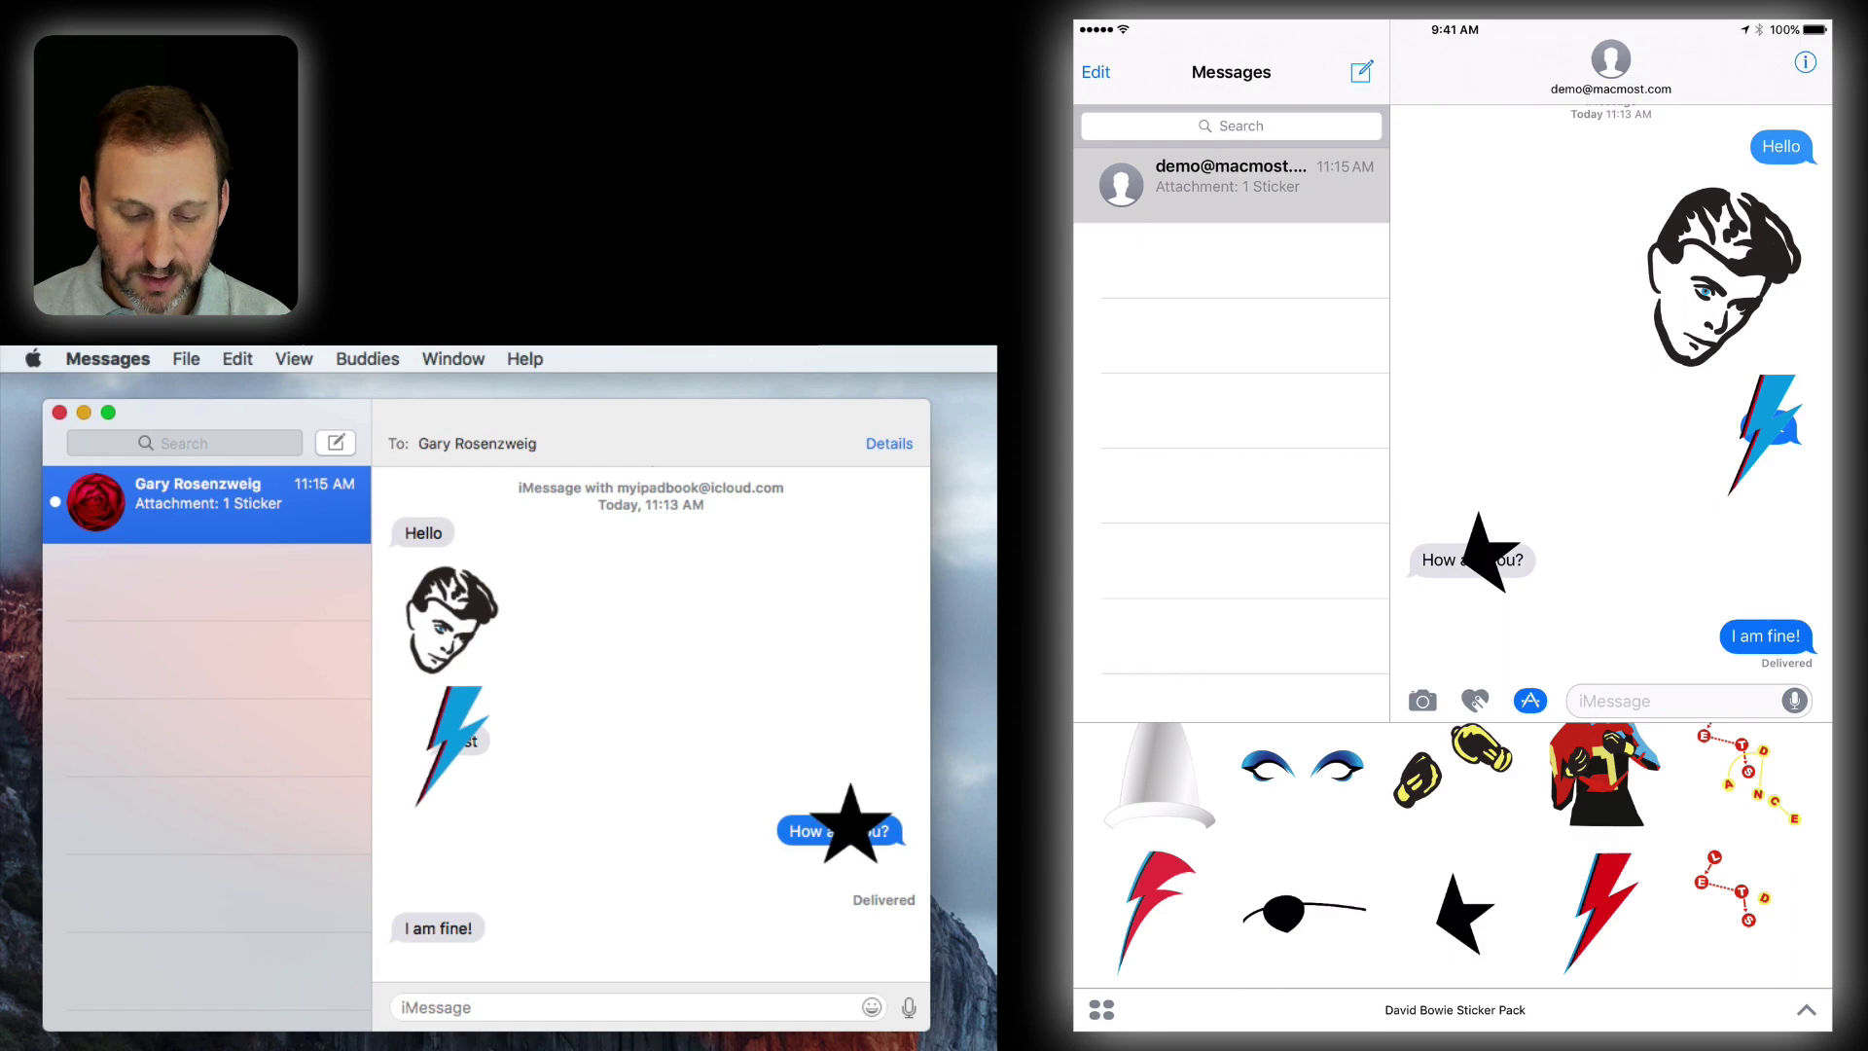
pyautogui.moveTo(1453, 769); pyautogui.dragTo(1479, 552)
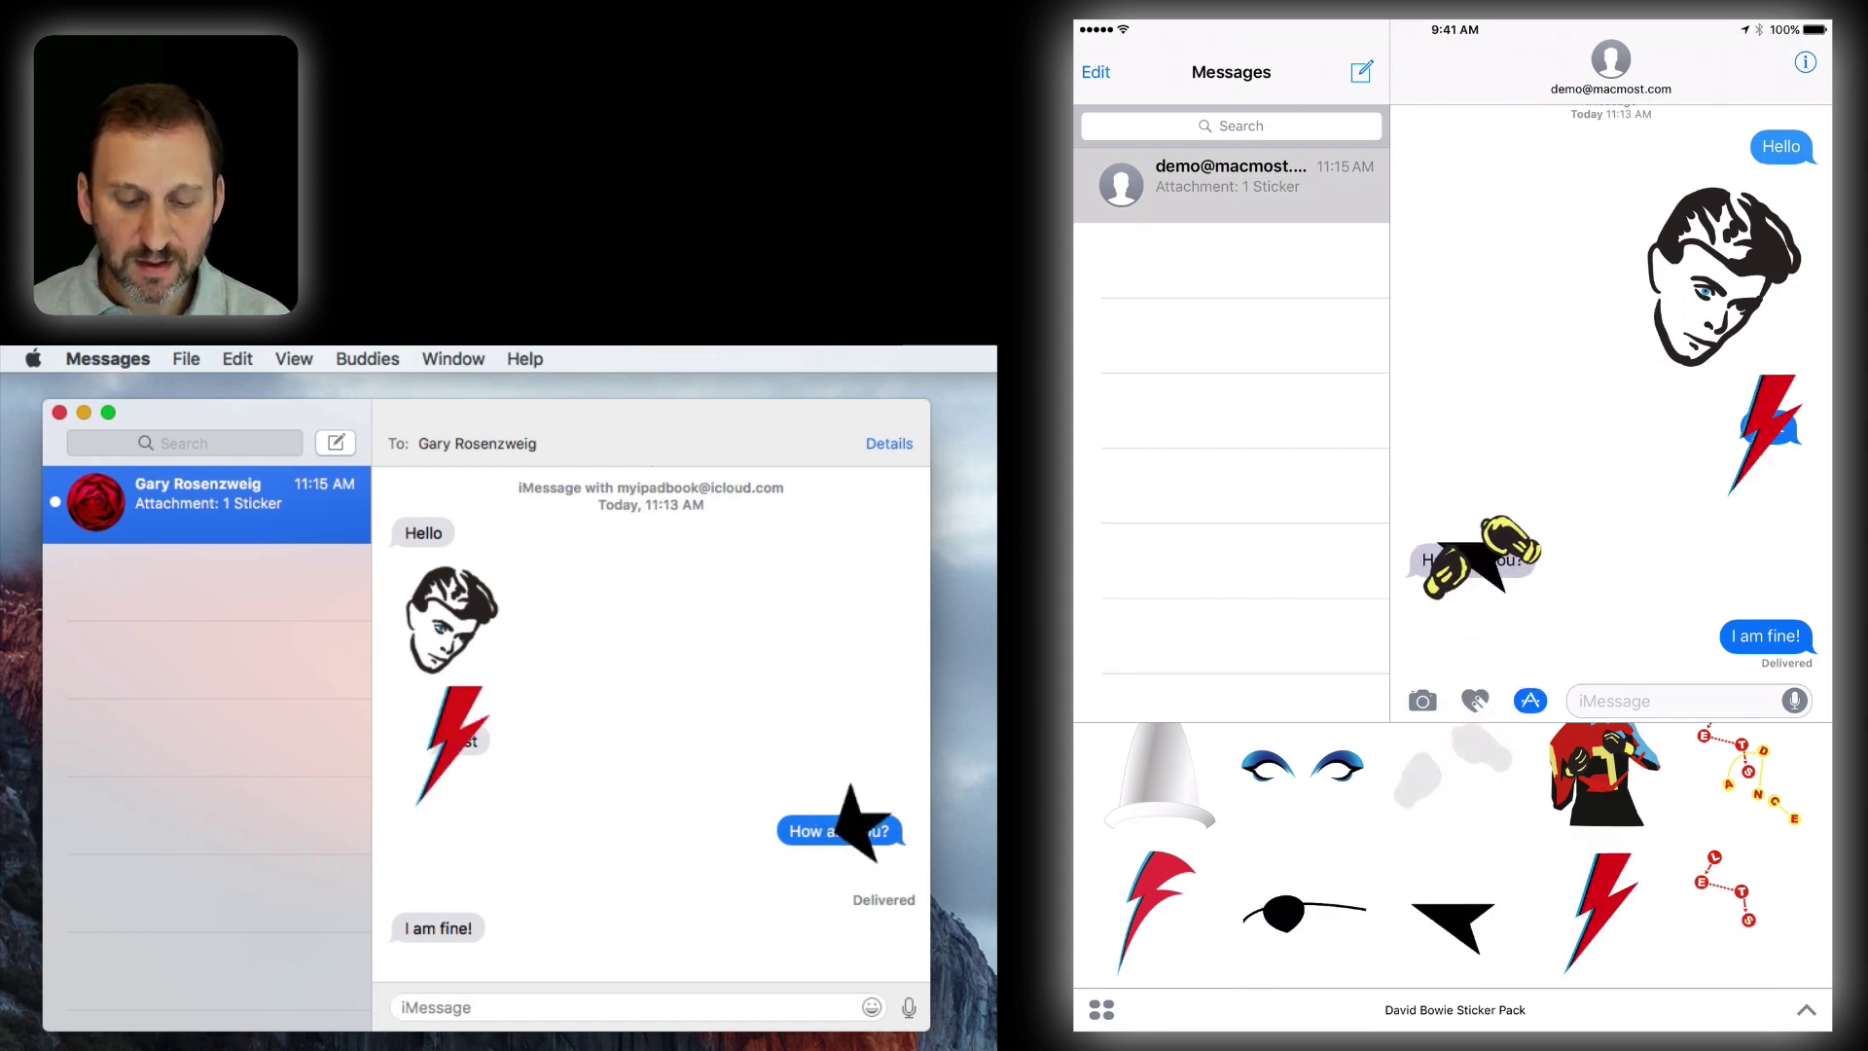